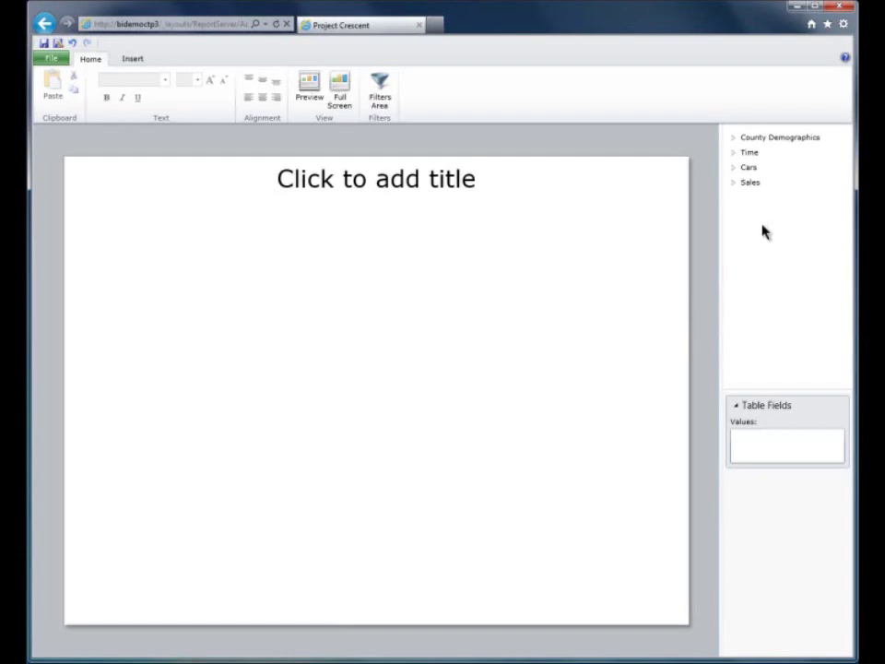
# Add a table of car make, model, image, MPG city/highway, MSRP and type, and enlarge it
pyautogui.click(749, 170)
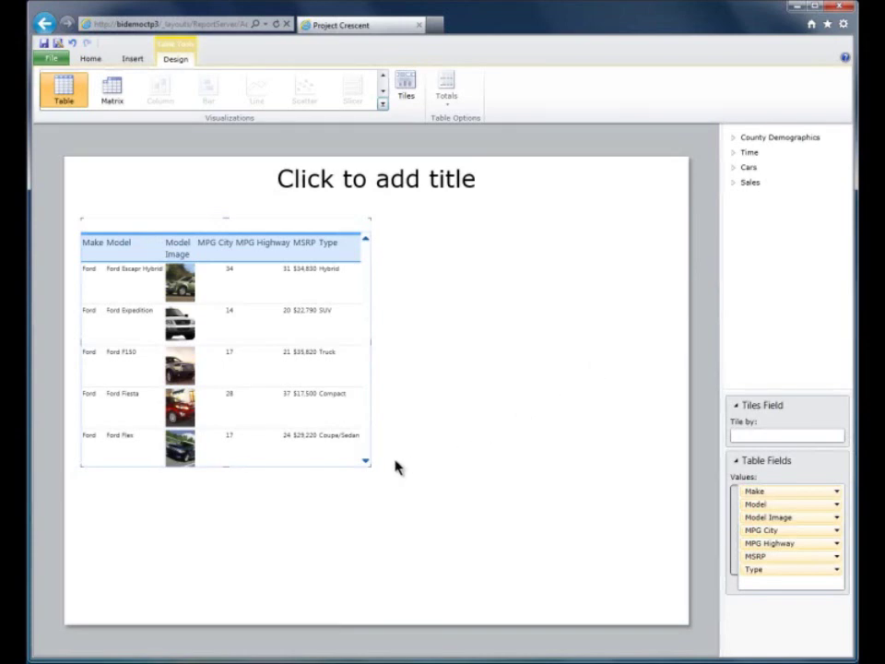
pyautogui.moveTo(368, 464); pyautogui.dragTo(442, 605)
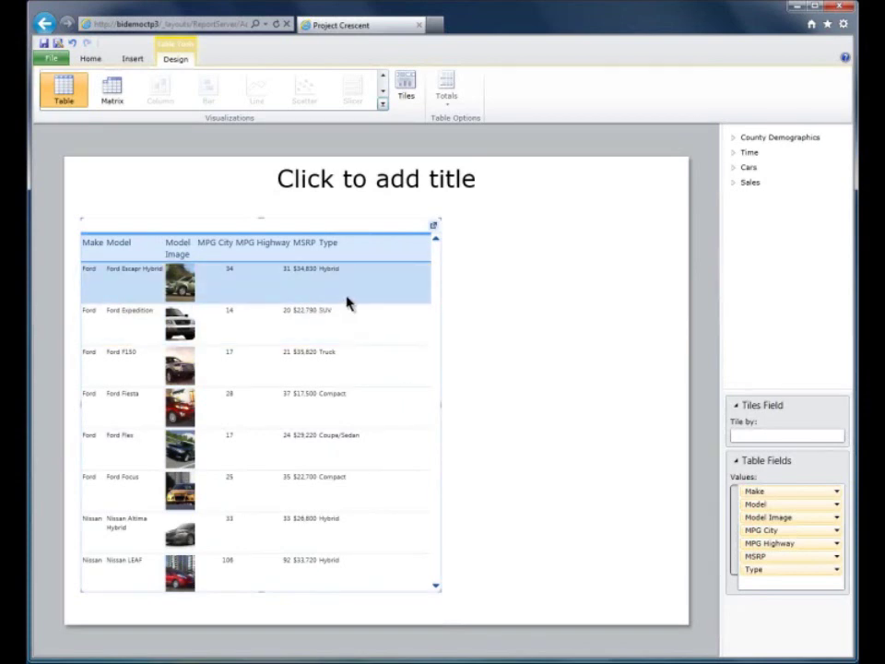
pyautogui.click(383, 106)
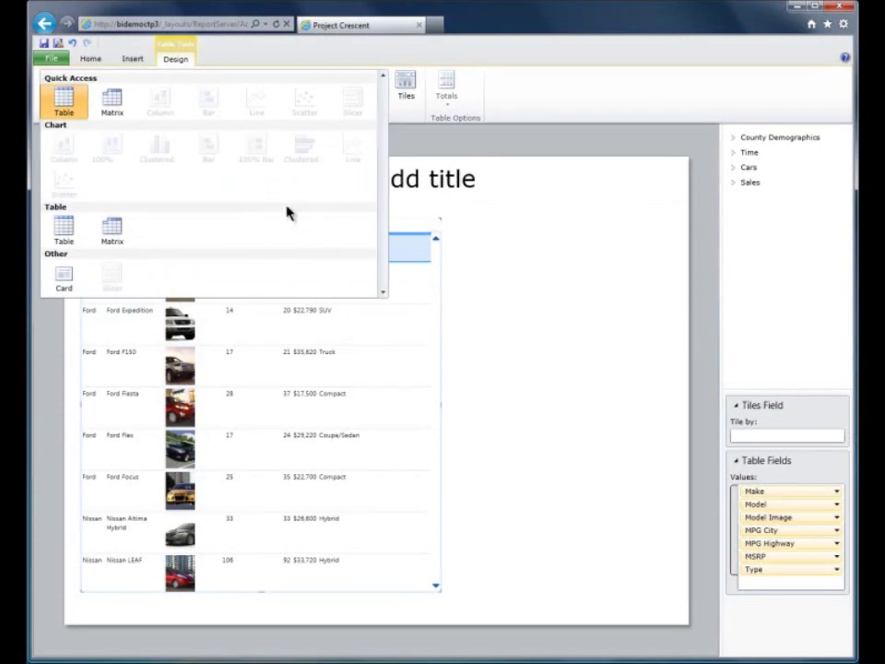
# Convert the car table into cards and narrow them to the left side of the page
pyautogui.click(69, 277)
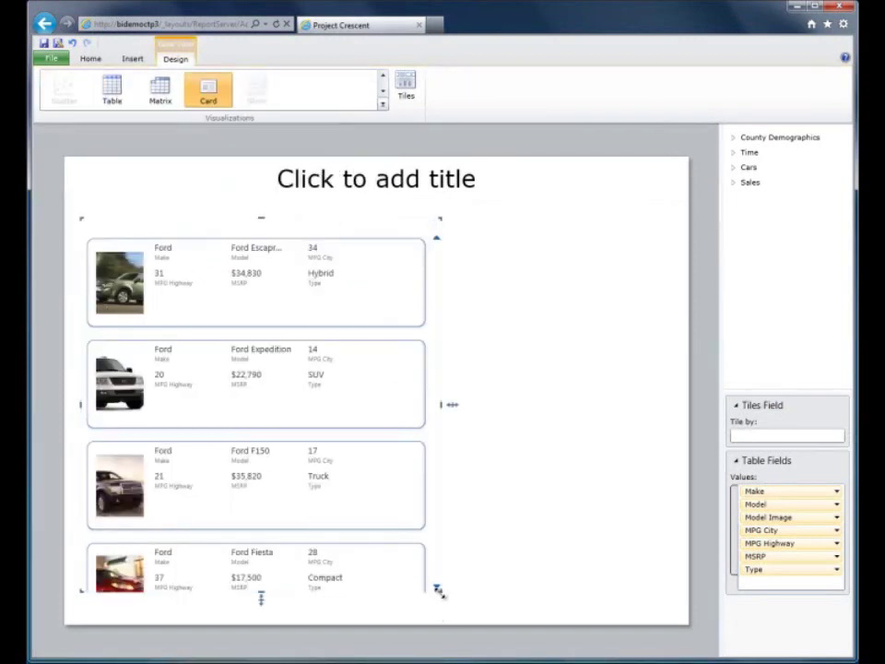
pyautogui.moveTo(440, 593); pyautogui.dragTo(337, 623)
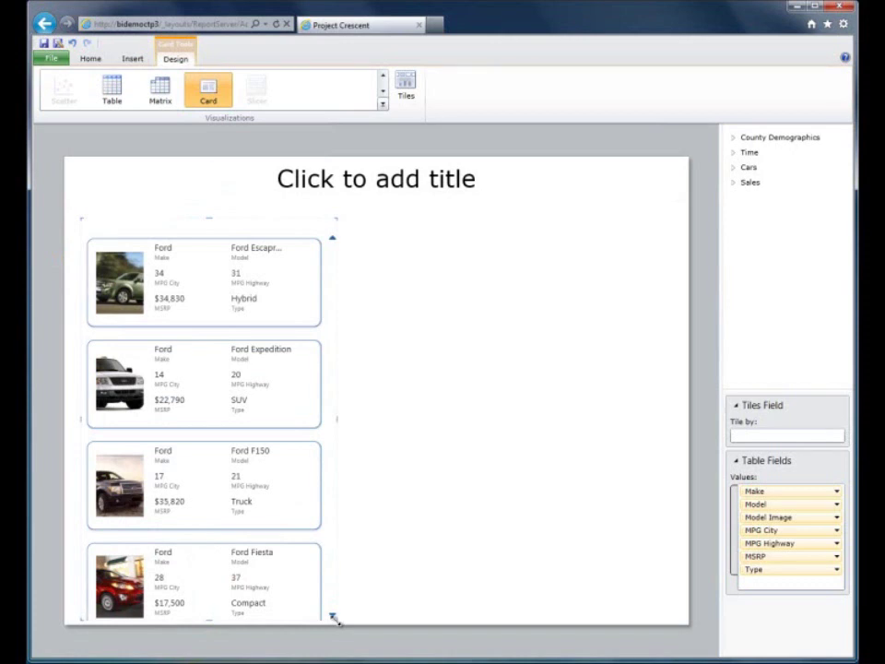
pyautogui.click(367, 243)
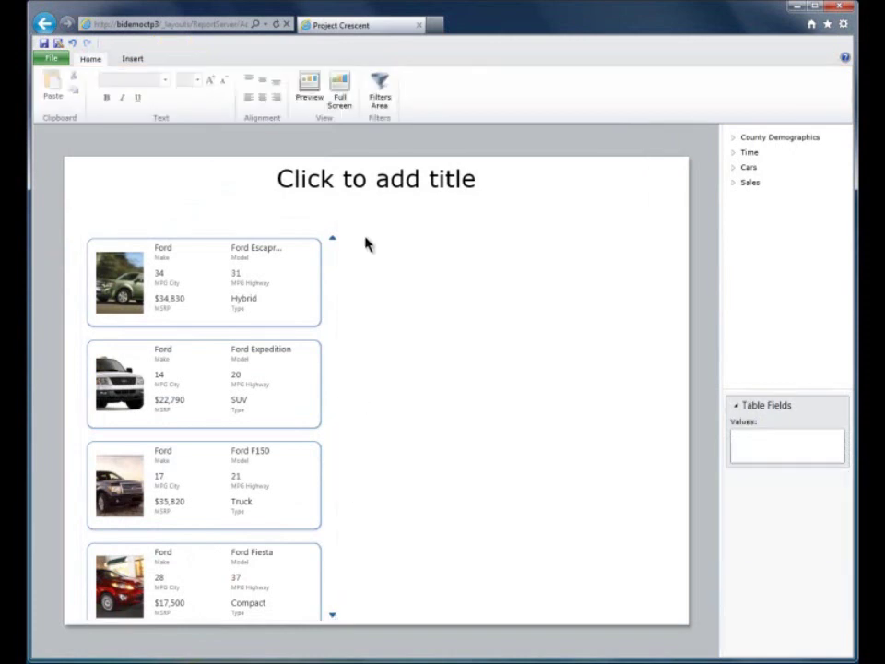
# Chart Cumulative Sales by car Type as a column chart enlarged across the right side
pyautogui.click(735, 169)
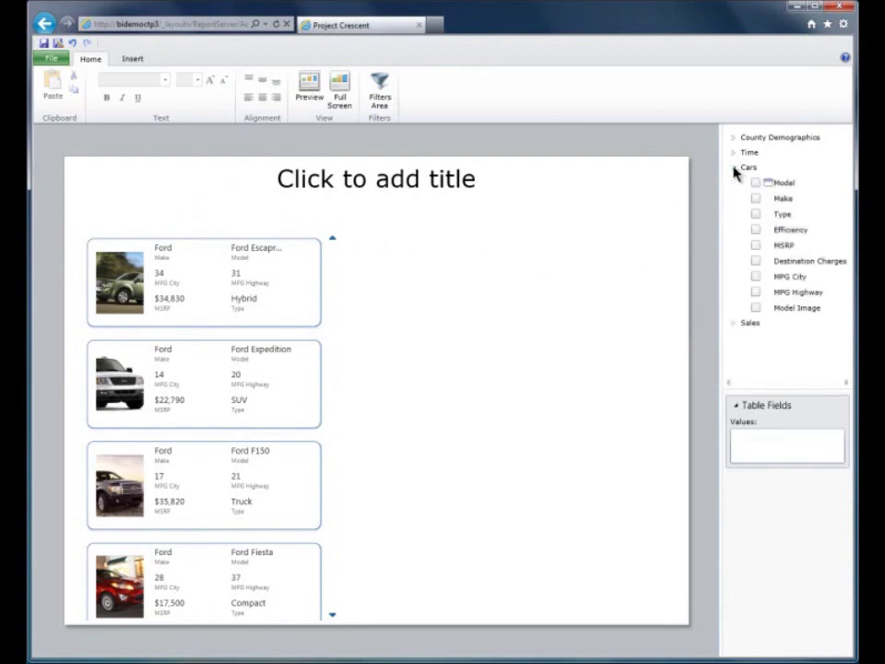
pyautogui.click(756, 213)
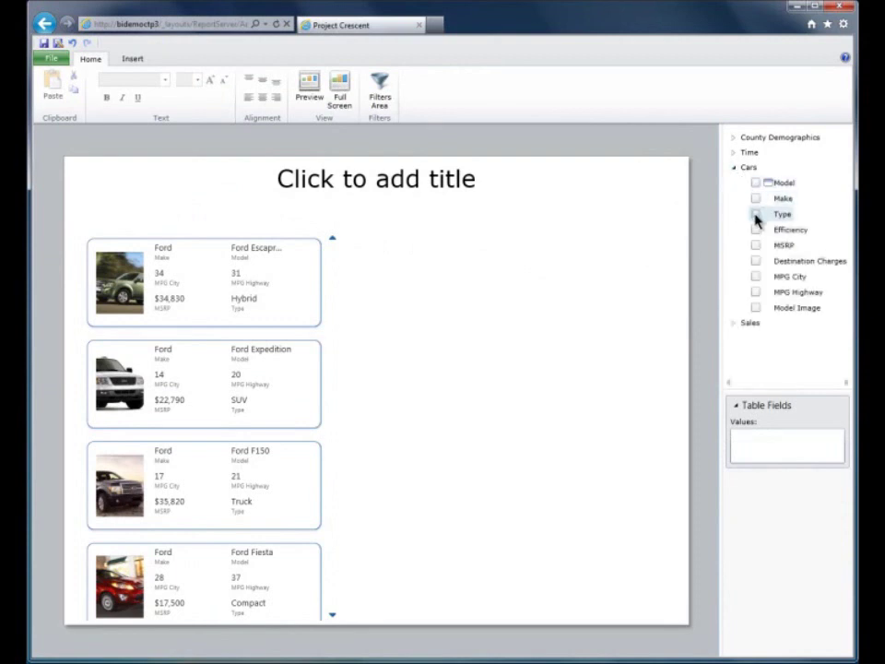
pyautogui.click(735, 322)
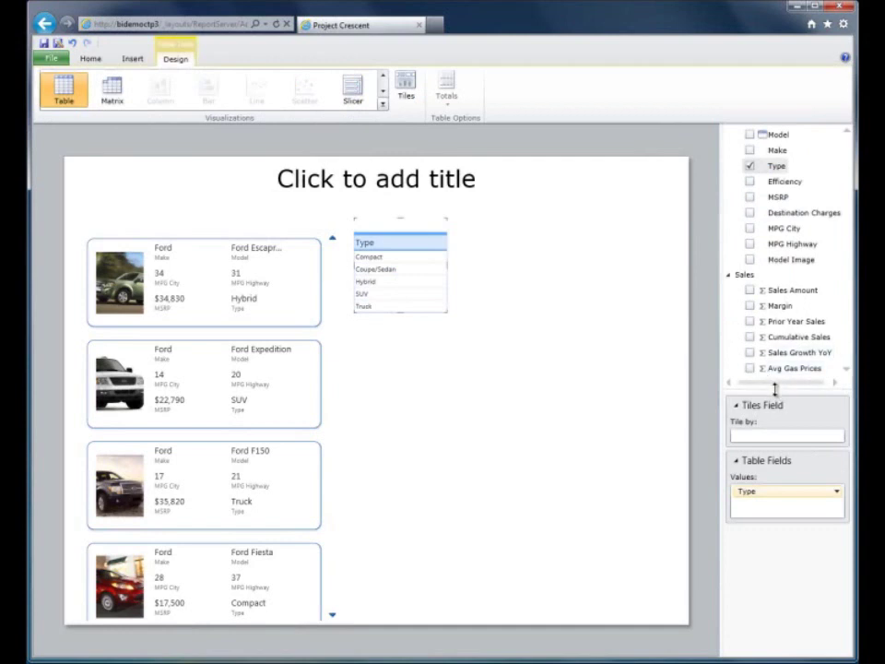
pyautogui.moveTo(775, 389); pyautogui.dragTo(772, 497)
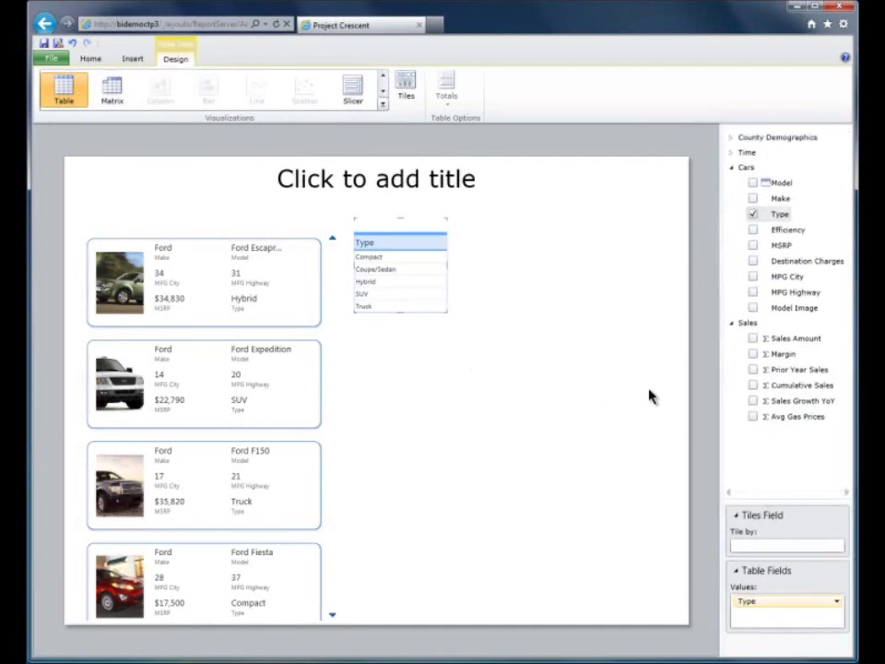
pyautogui.click(752, 385)
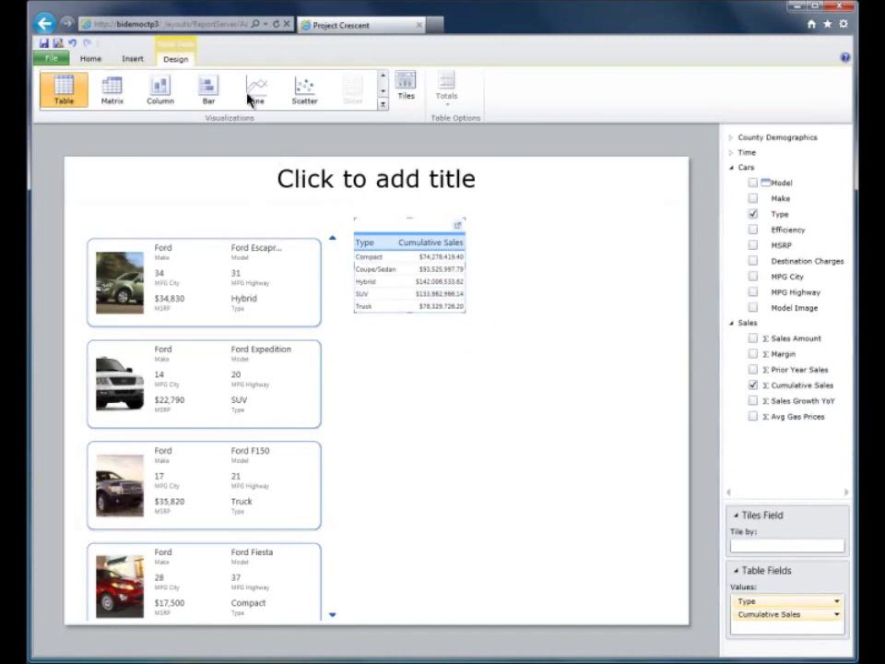
pyautogui.click(160, 90)
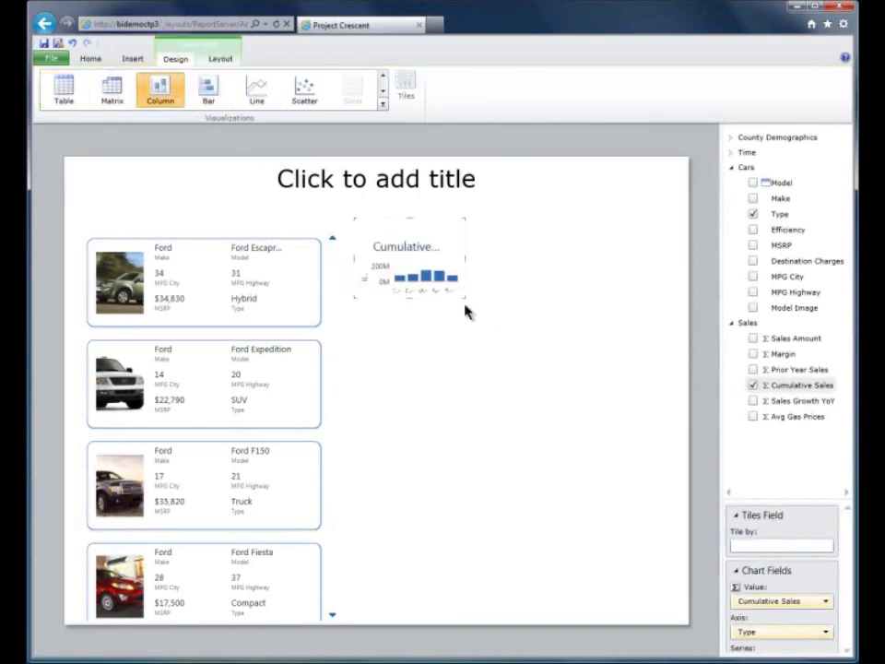
pyautogui.moveTo(464, 298); pyautogui.dragTo(685, 407)
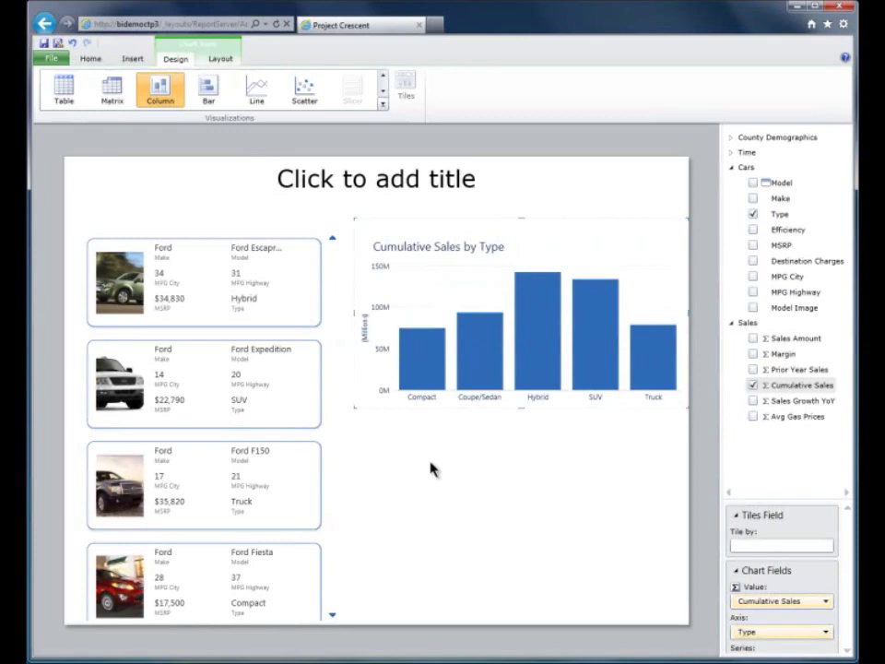
pyautogui.click(396, 467)
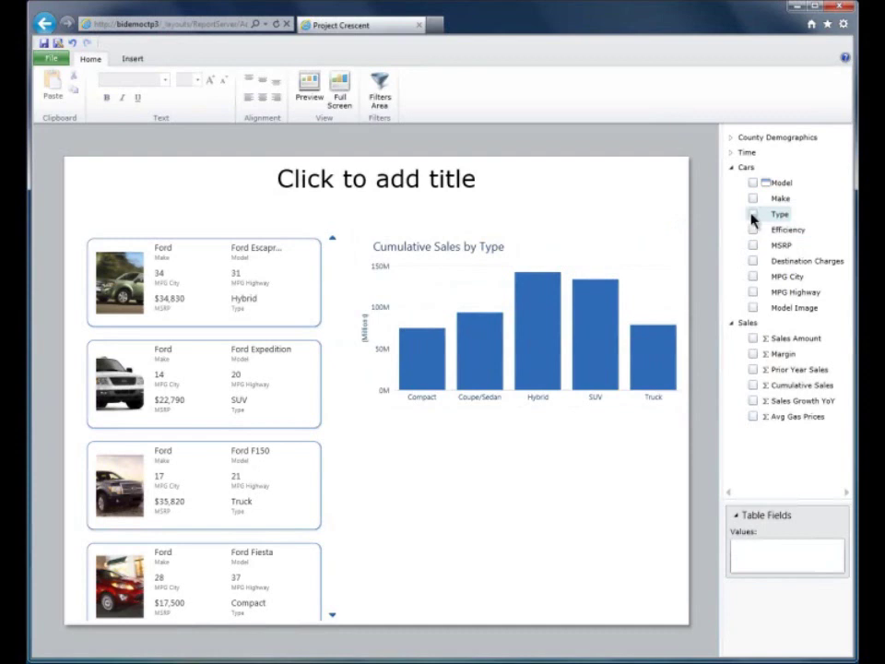
# Add a Sum of Sales Amount by Quarter line chart, enlarged below the column chart
pyautogui.click(731, 154)
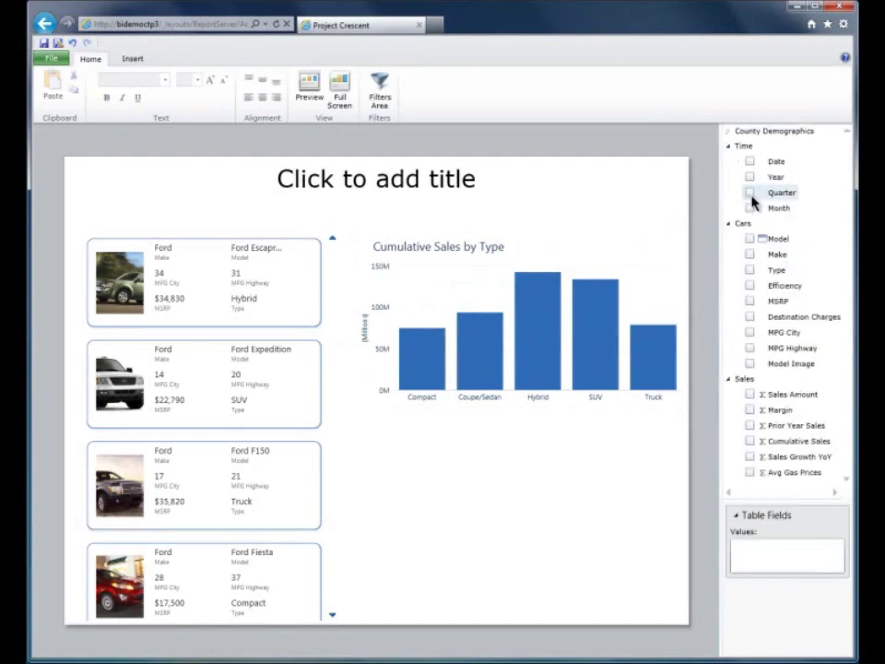
pyautogui.click(751, 193)
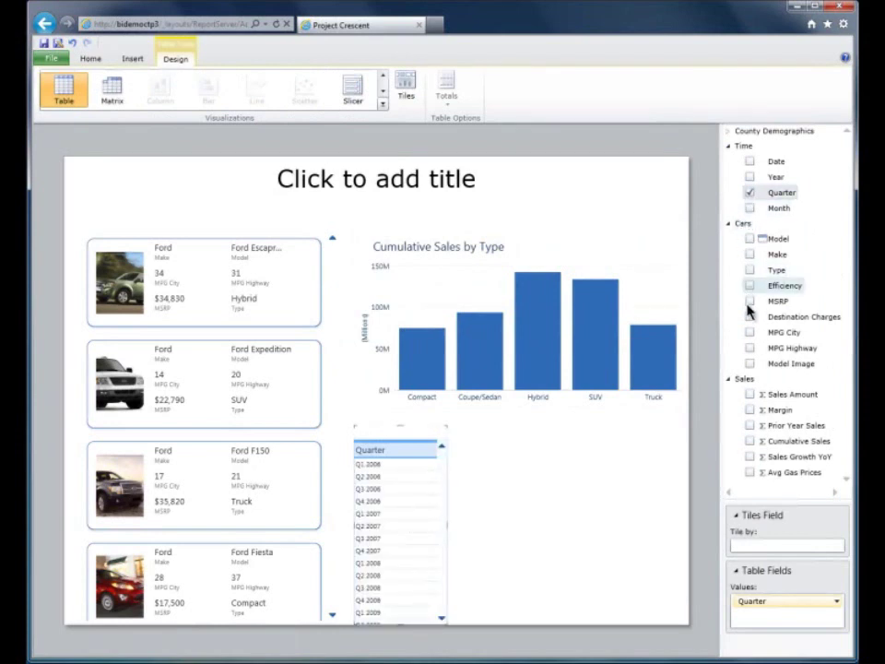
pyautogui.click(750, 393)
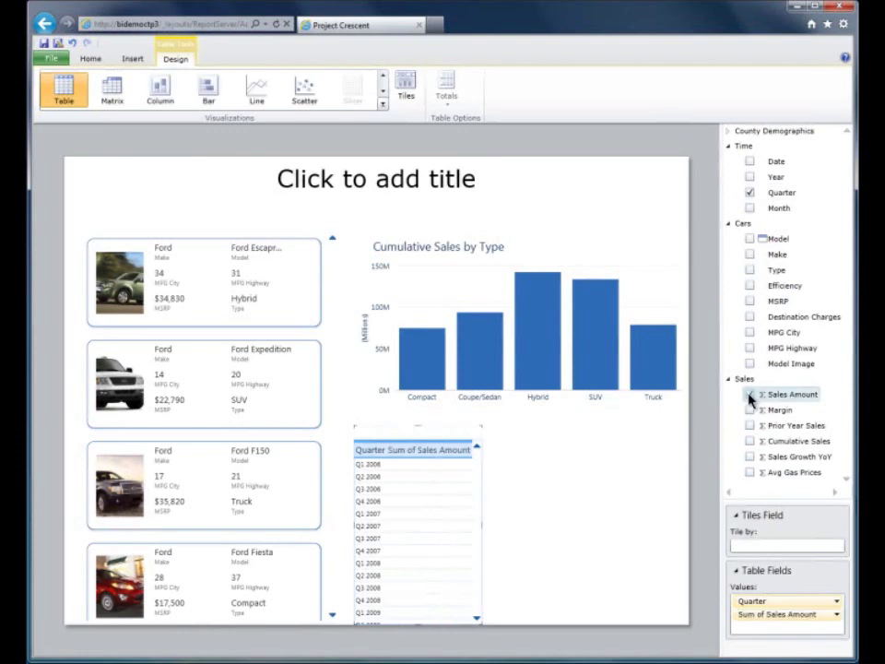
pyautogui.click(257, 90)
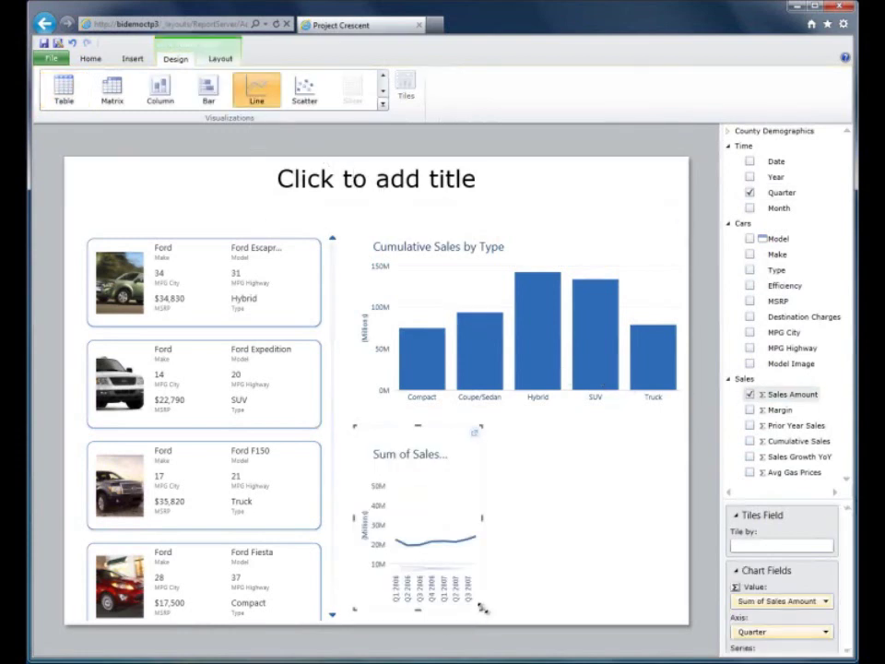
pyautogui.moveTo(482, 609); pyautogui.dragTo(747, 650)
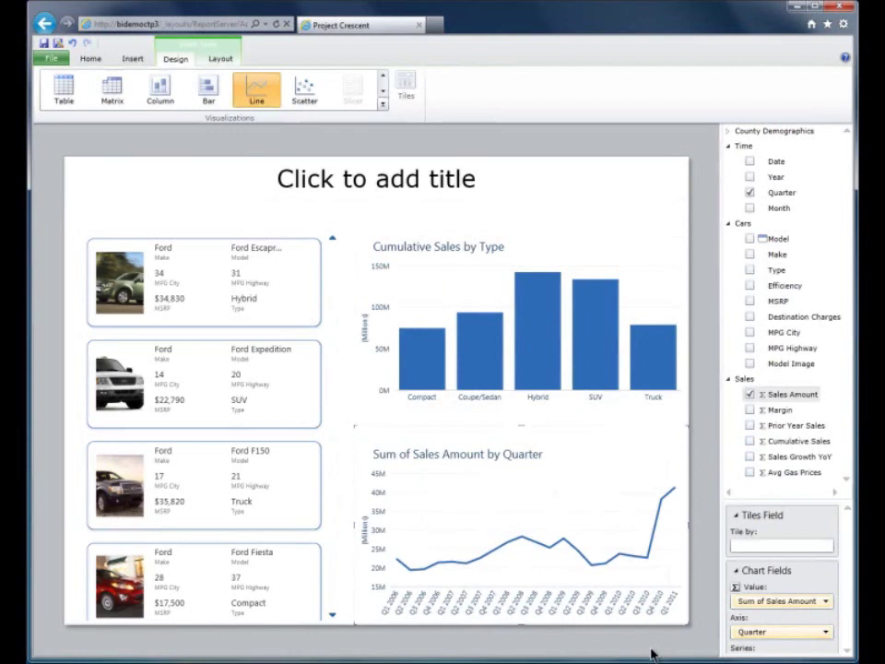
pyautogui.click(426, 373)
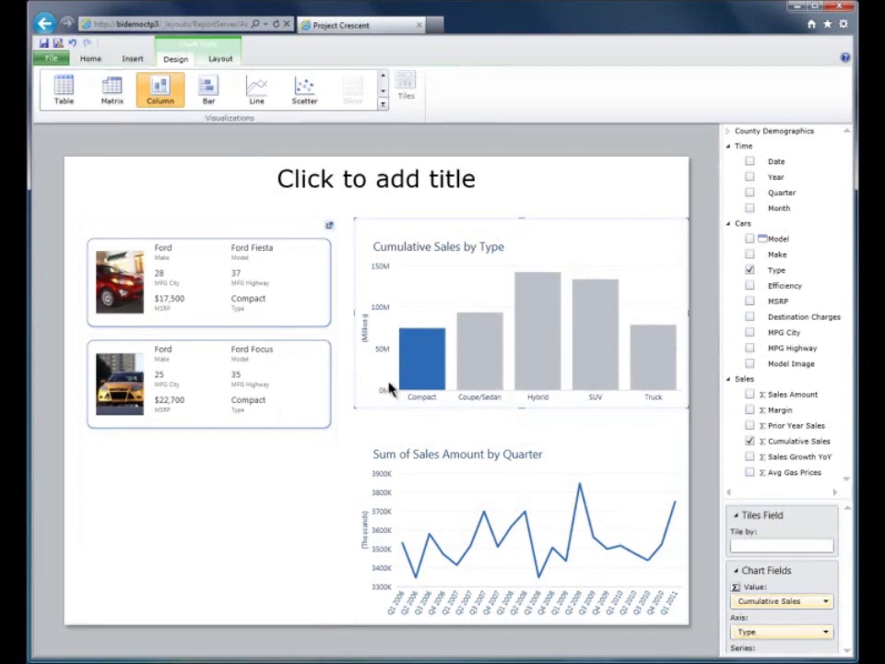
pyautogui.click(530, 368)
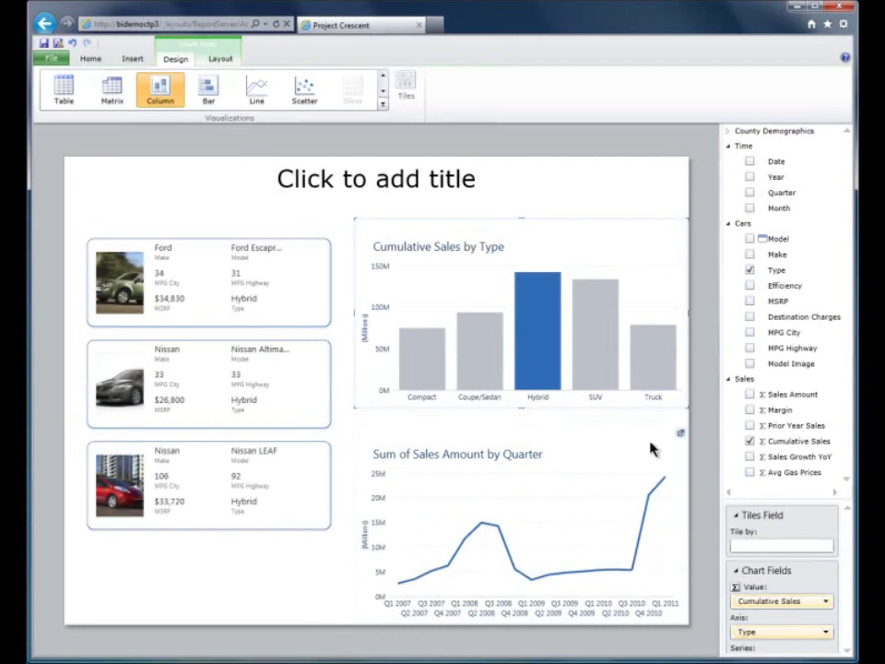
pyautogui.click(592, 356)
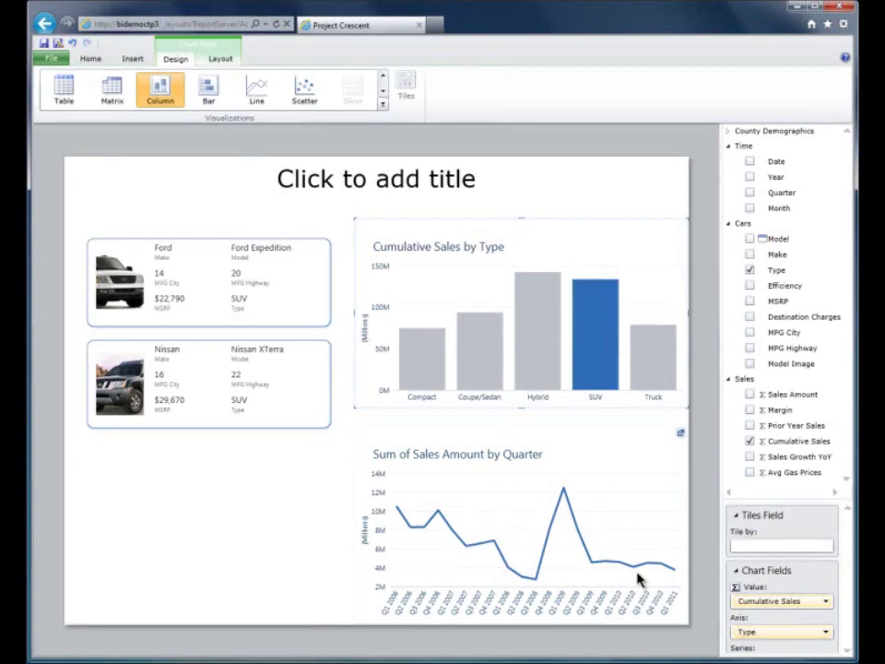
pyautogui.click(601, 365)
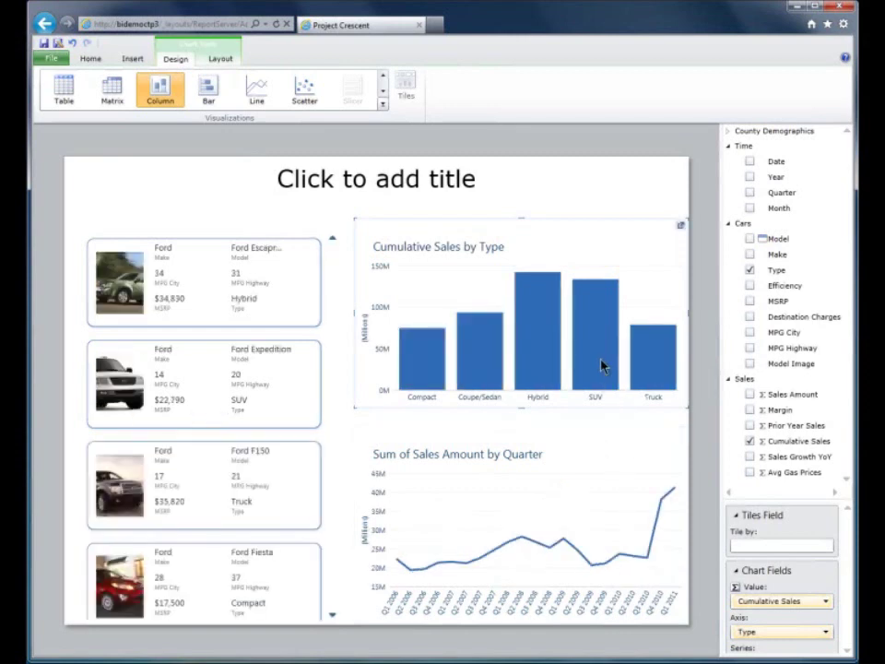
pyautogui.click(566, 510)
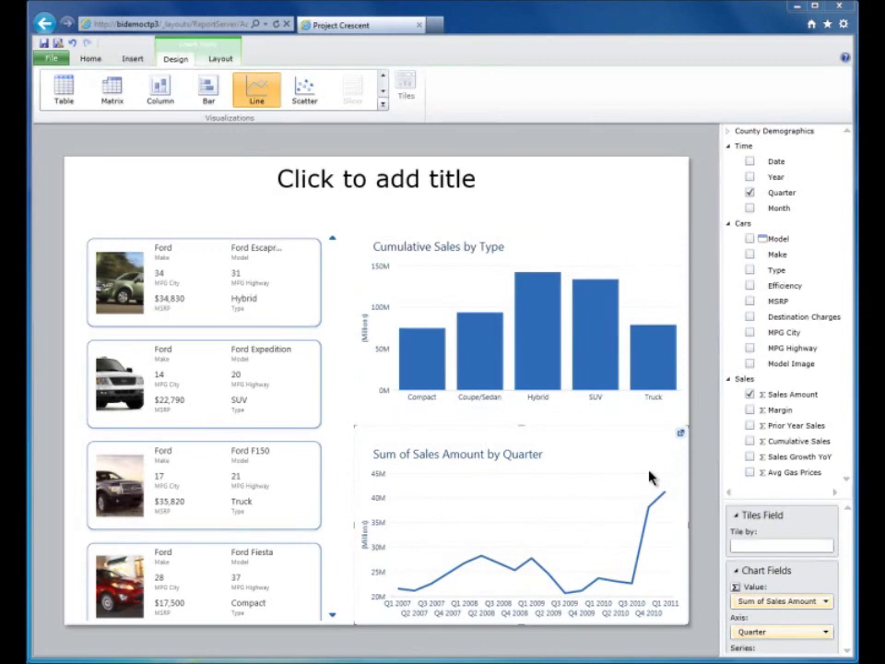
# Replace Sales Amount with Avg Gas Prices in the quarterly line chart
pyautogui.click(747, 395)
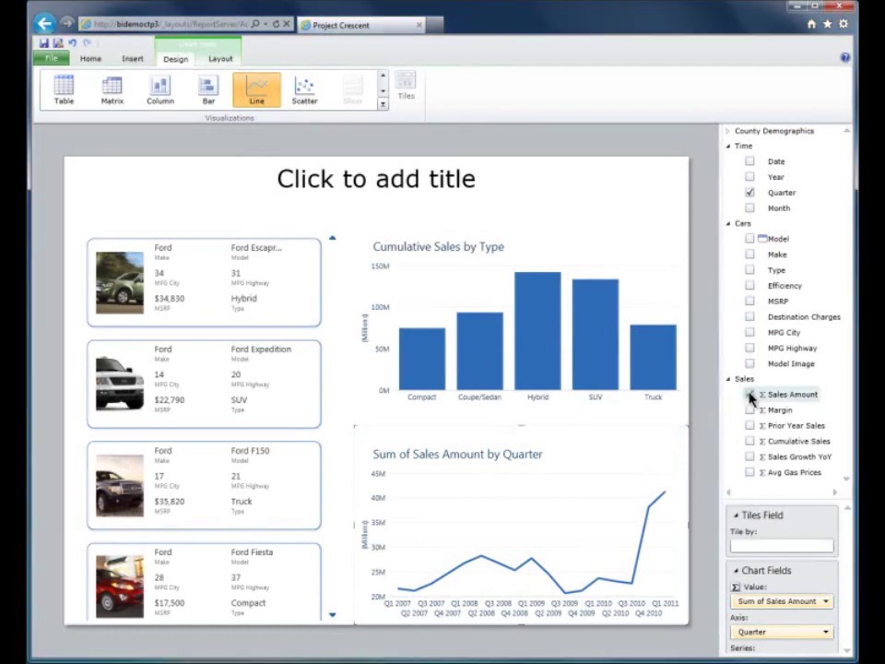
pyautogui.click(749, 473)
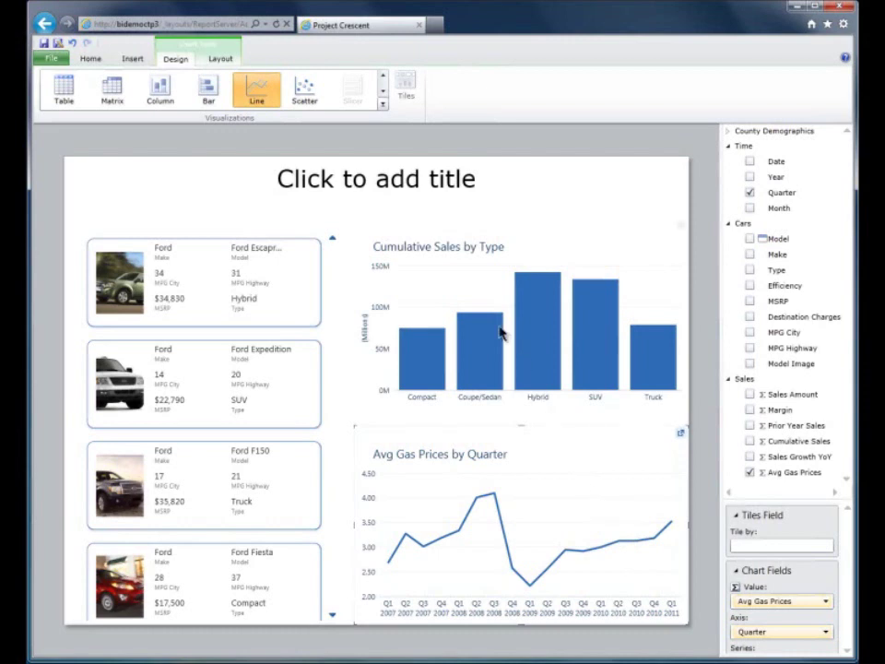
pyautogui.click(451, 289)
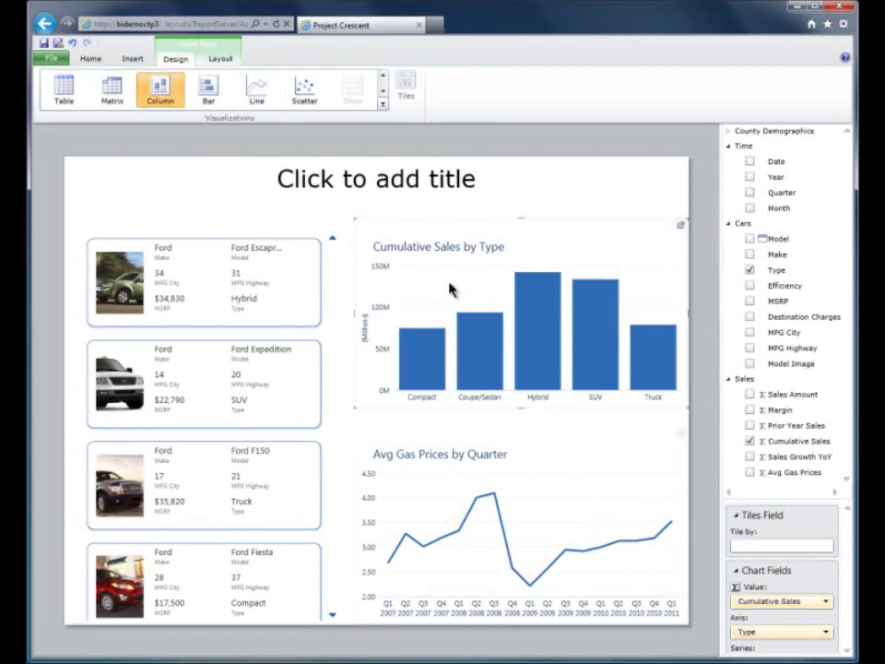
# Convert the type chart to a scatter of Margin versus Cumulative Sales, sized by Sales Growth YoY
pyautogui.click(307, 99)
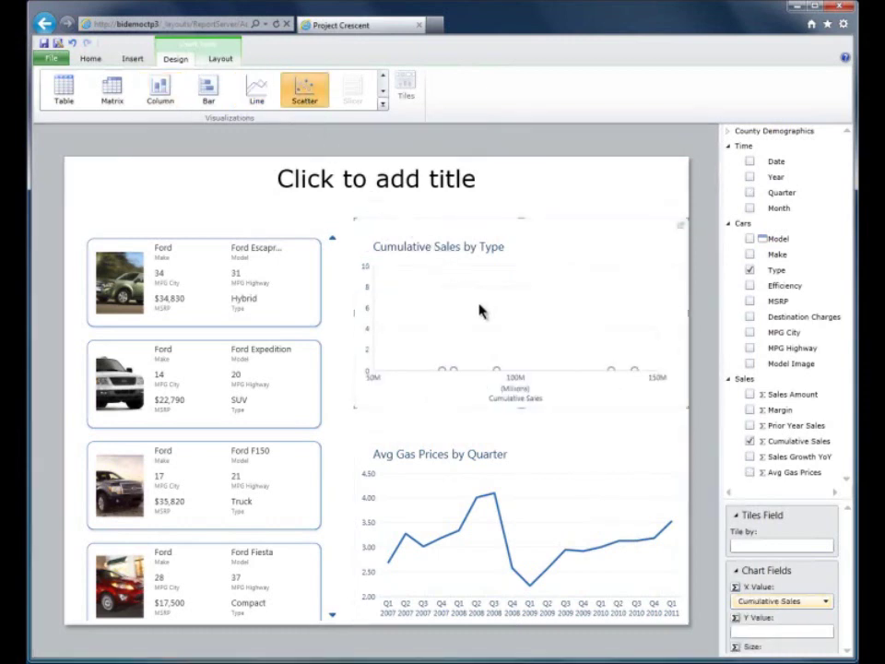
pyautogui.click(749, 410)
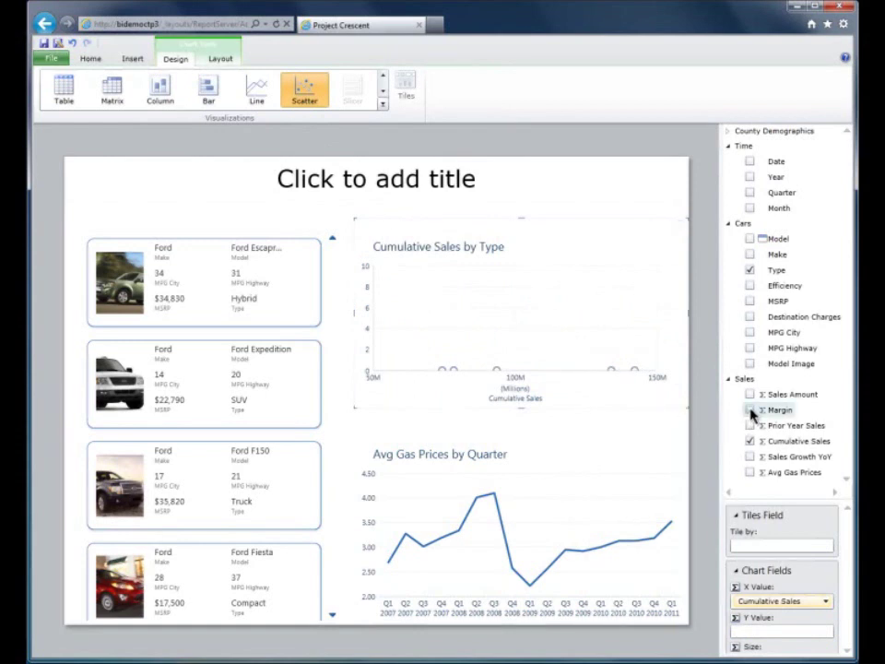
pyautogui.click(750, 458)
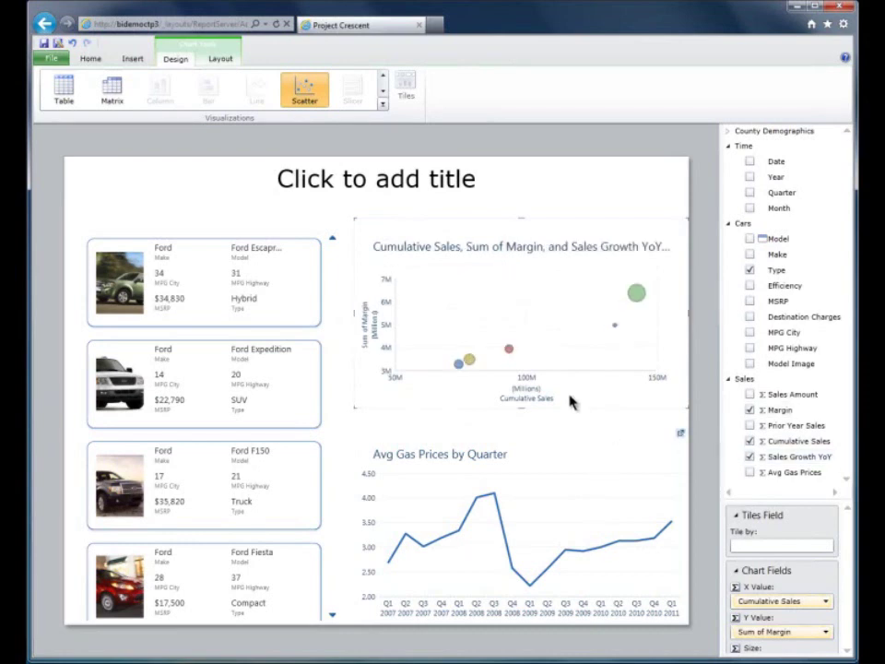
# Show type data labels on the bubbles and add Quarter as the play axis
pyautogui.click(221, 59)
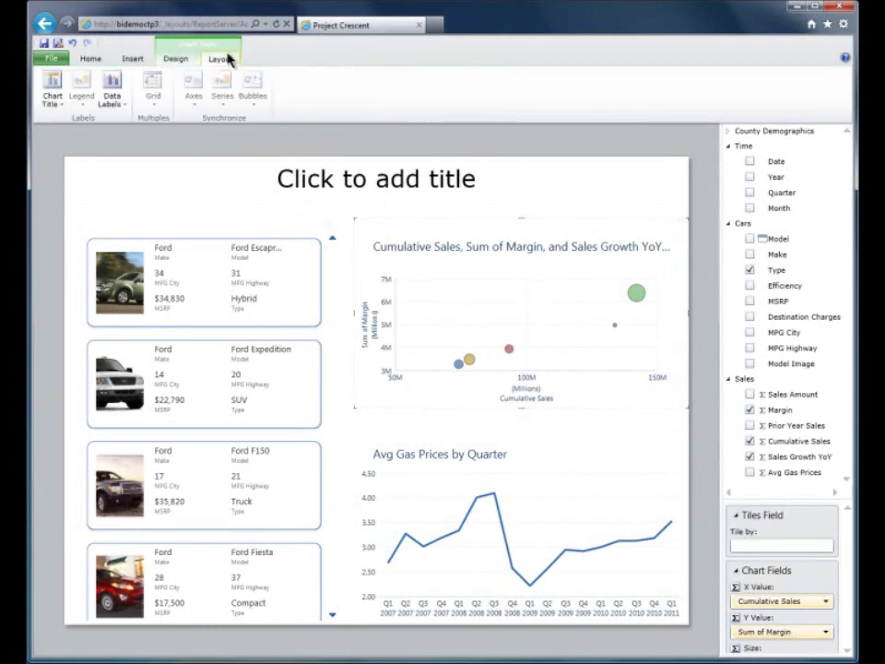
pyautogui.click(111, 97)
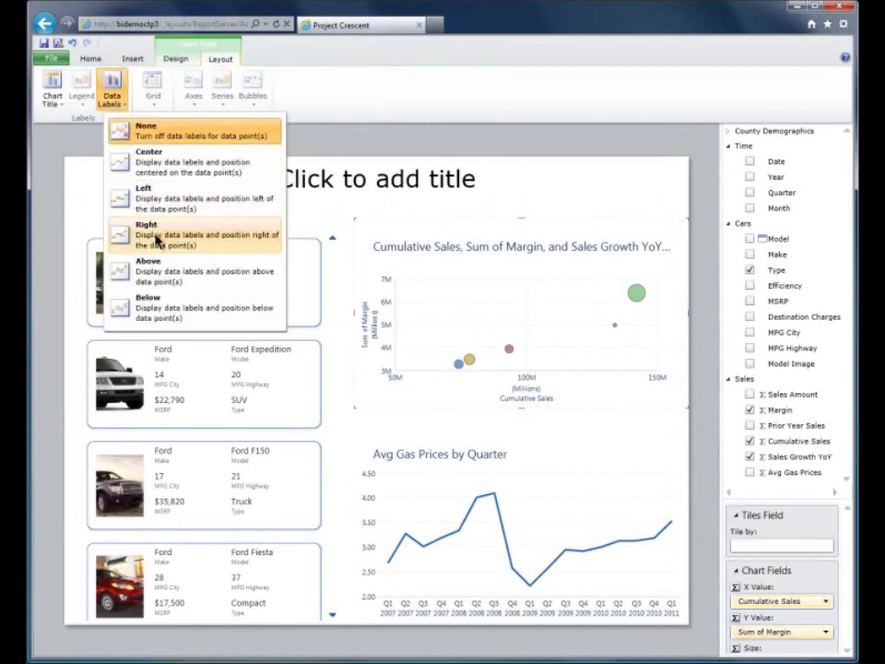
pyautogui.click(175, 271)
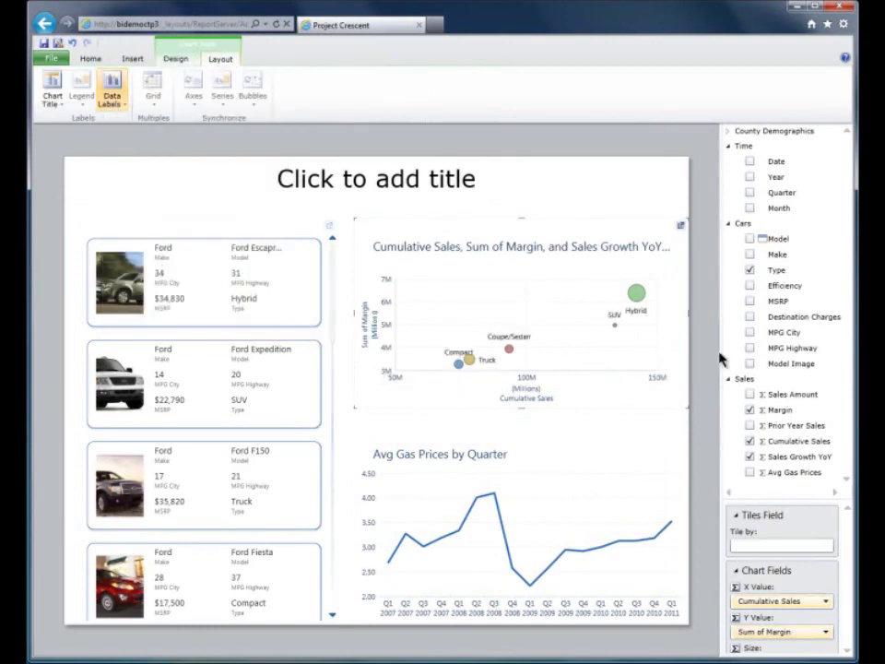
pyautogui.click(750, 193)
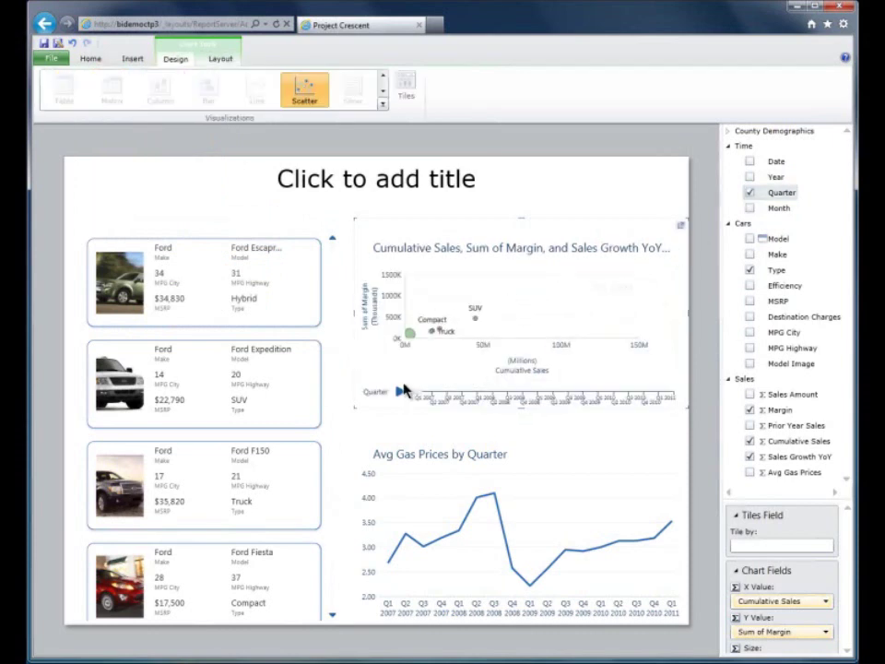
# Play the full-size bubble chart animation through to Q1 2011, then restore the report view
pyautogui.click(680, 226)
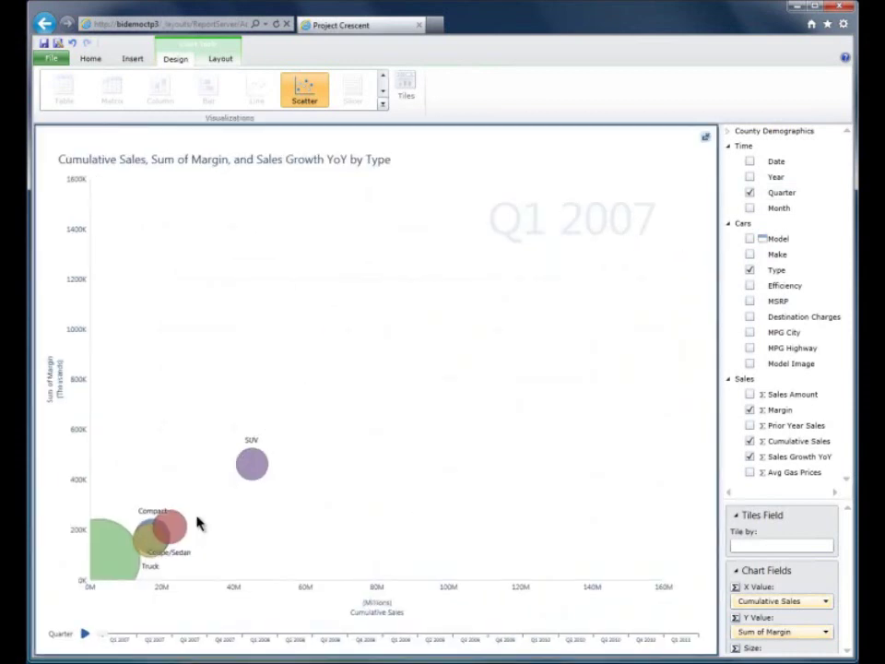
pyautogui.moveTo(129, 563)
pyautogui.click(86, 634)
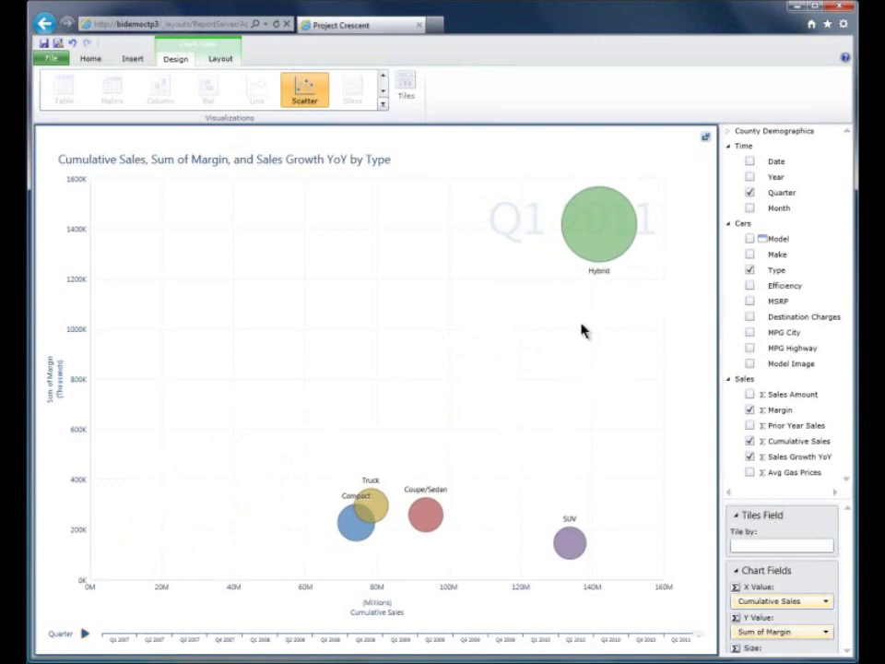
pyautogui.click(705, 137)
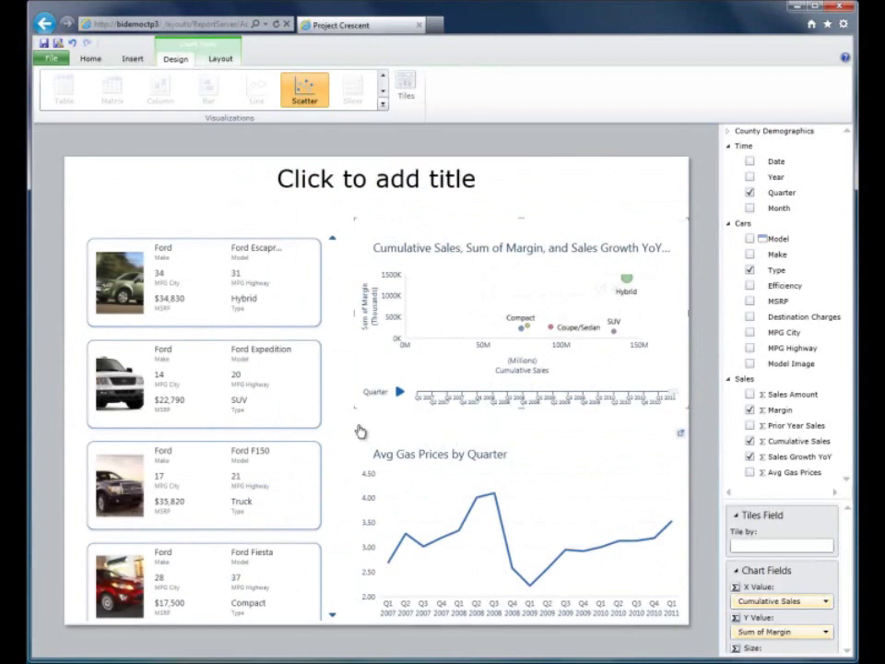
# Narrow the gas-price line chart and enlarge the bubble chart down and to the left
pyautogui.click(353, 519)
pyautogui.moveTo(353, 524); pyautogui.dragTo(397, 525)
pyautogui.click(386, 373)
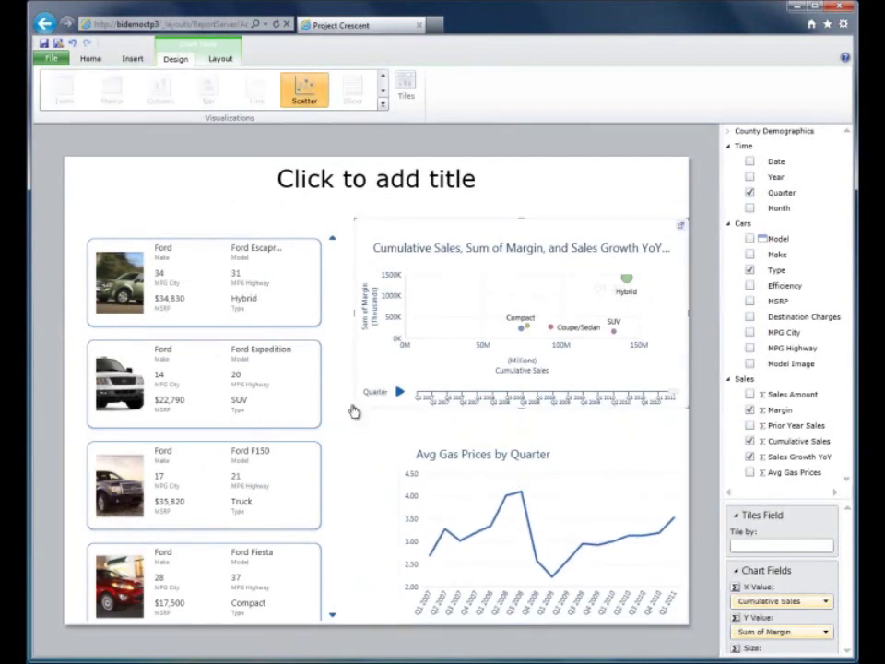
pyautogui.moveTo(355, 409); pyautogui.dragTo(312, 436)
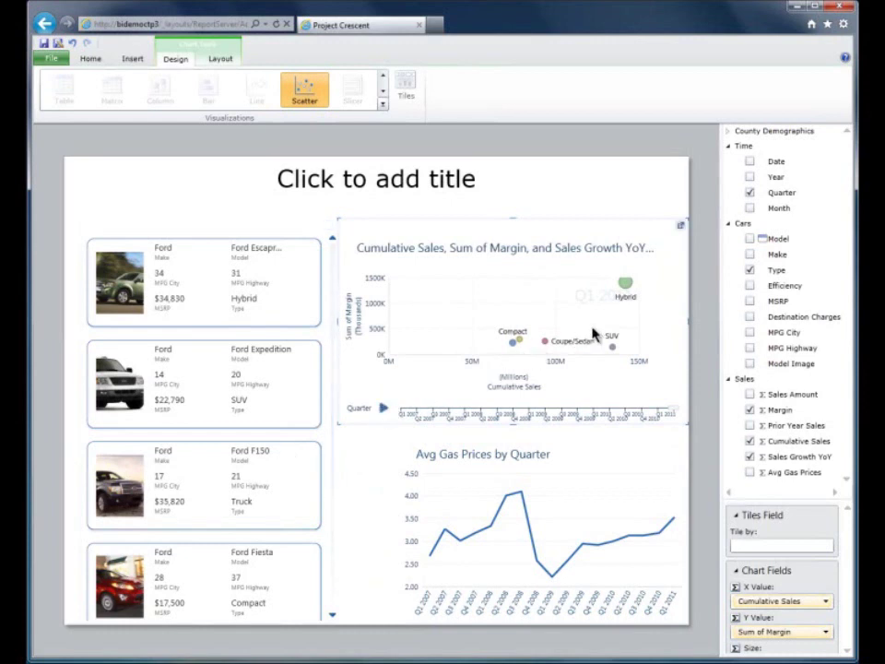
# Trace the Hybrid and SUV bubbles, scrubbing Quarter from Q4 2007 to the final quarter
pyautogui.click(630, 289)
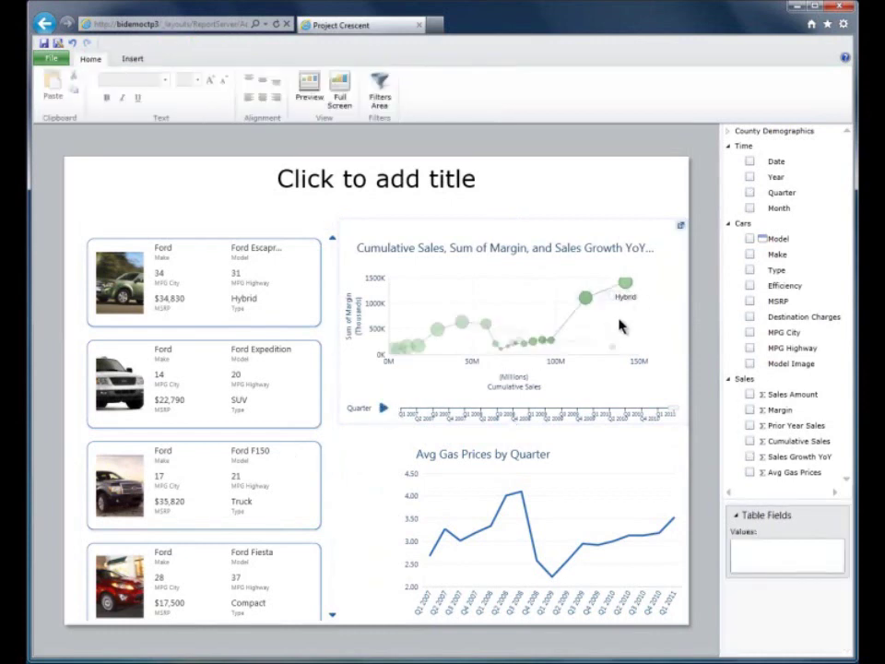
pyautogui.click(619, 391)
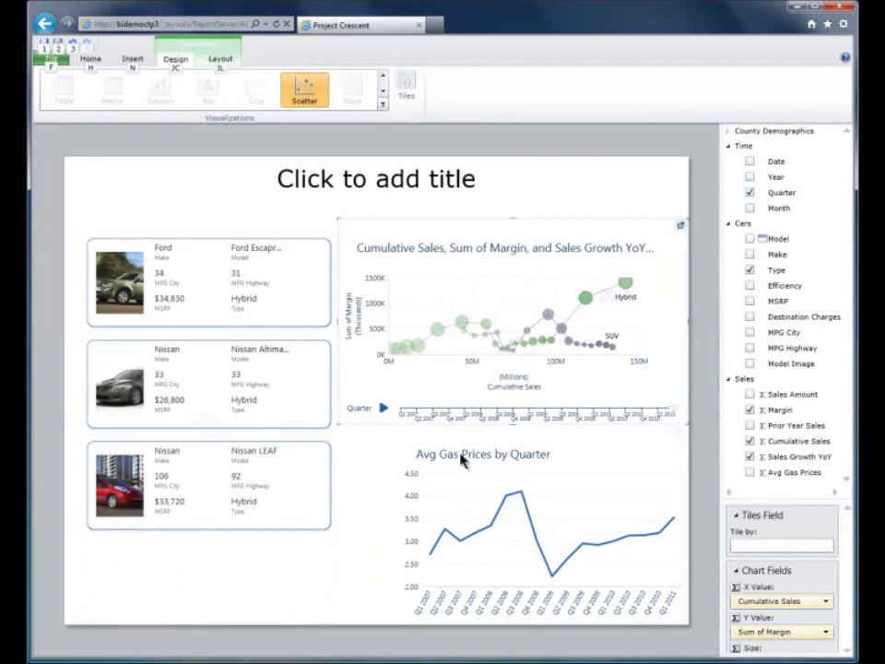
pyautogui.press('alt')
pyautogui.moveTo(673, 414); pyautogui.dragTo(488, 407)
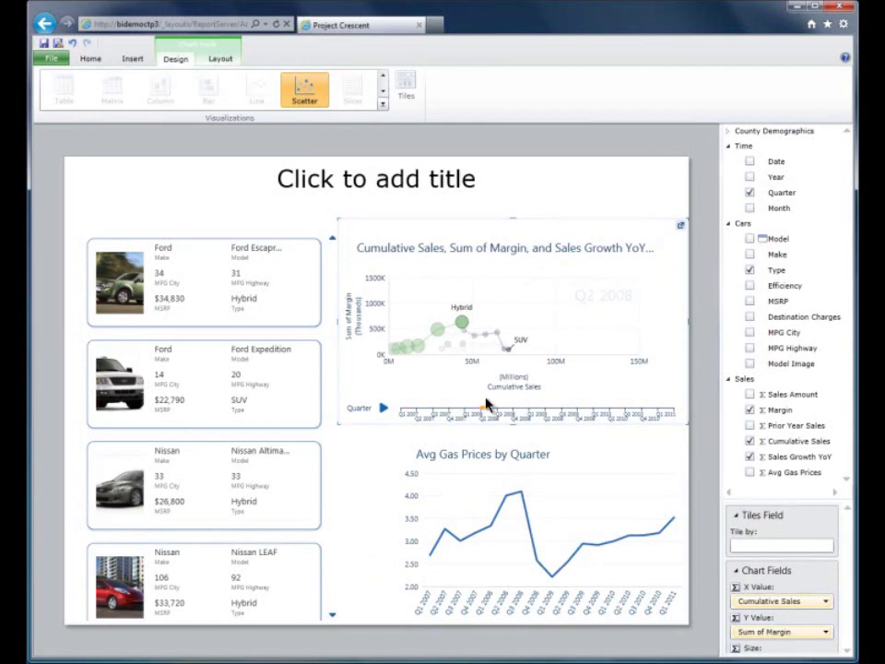
pyautogui.moveTo(499, 407); pyautogui.dragTo(521, 412)
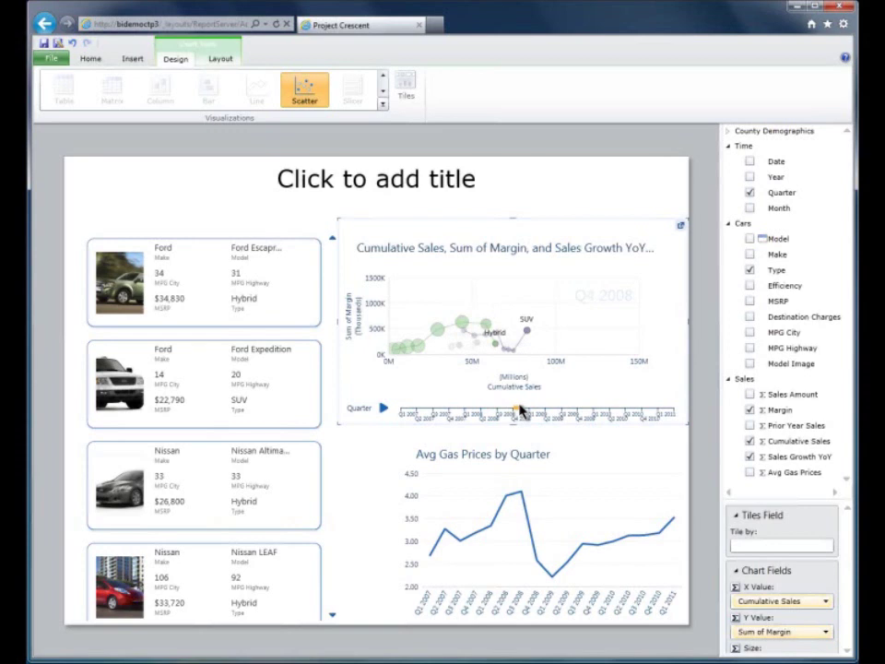
pyautogui.moveTo(521, 412); pyautogui.dragTo(619, 414)
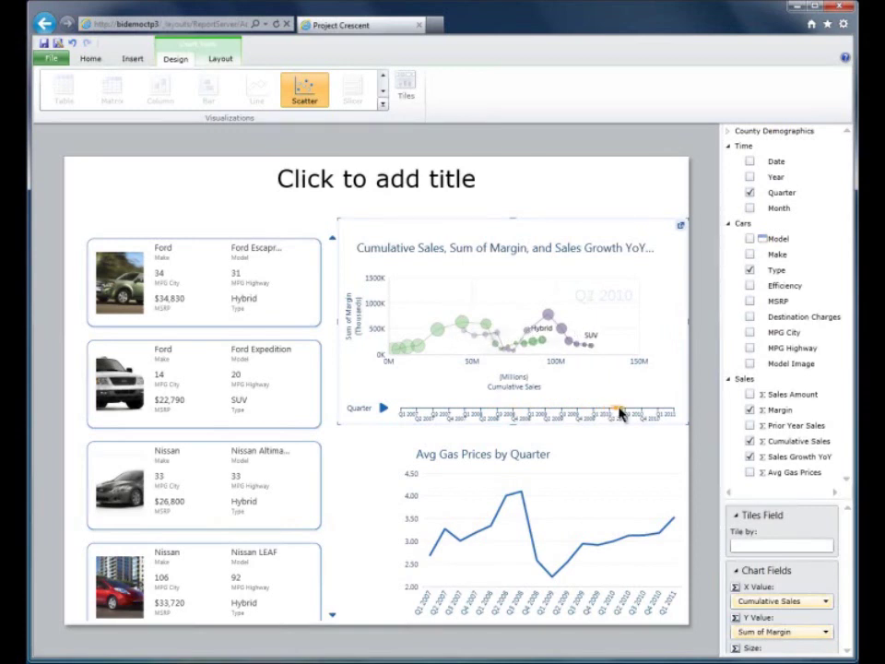
pyautogui.moveTo(619, 414); pyautogui.dragTo(653, 417)
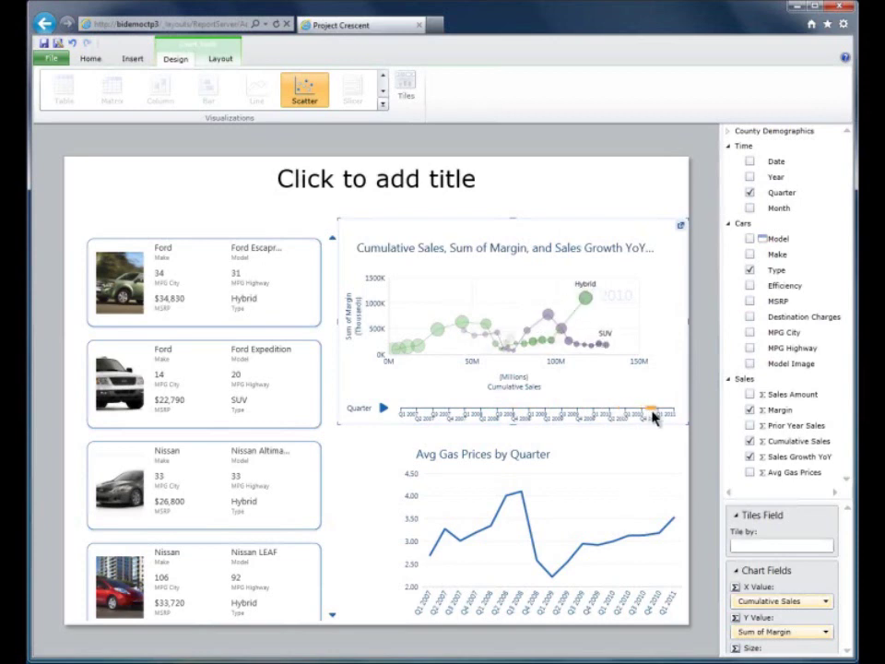
pyautogui.moveTo(653, 417); pyautogui.dragTo(670, 415)
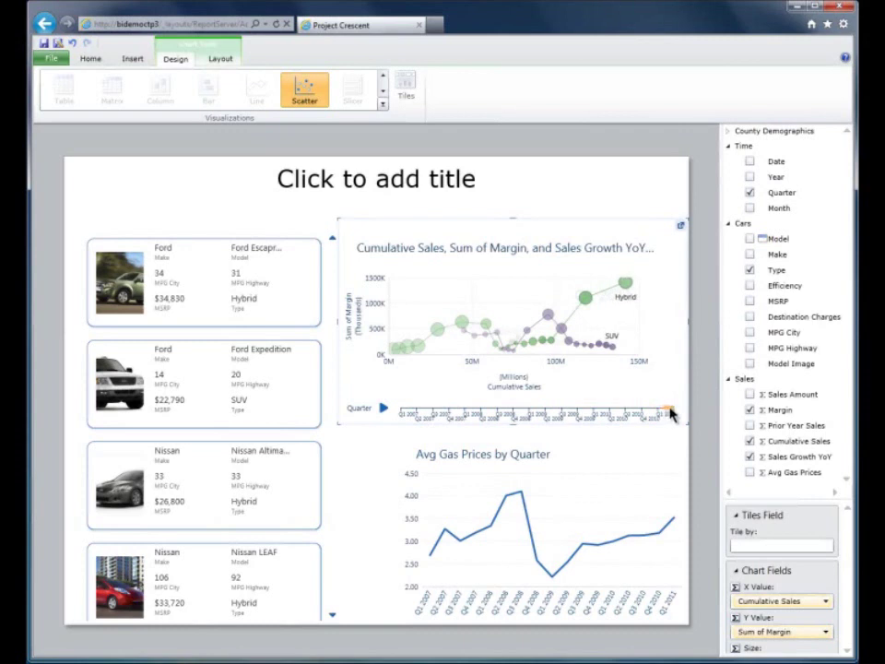
# Clear the bubble trails, tile the car cards by Model Image, and add a County Demographics table
pyautogui.click(626, 288)
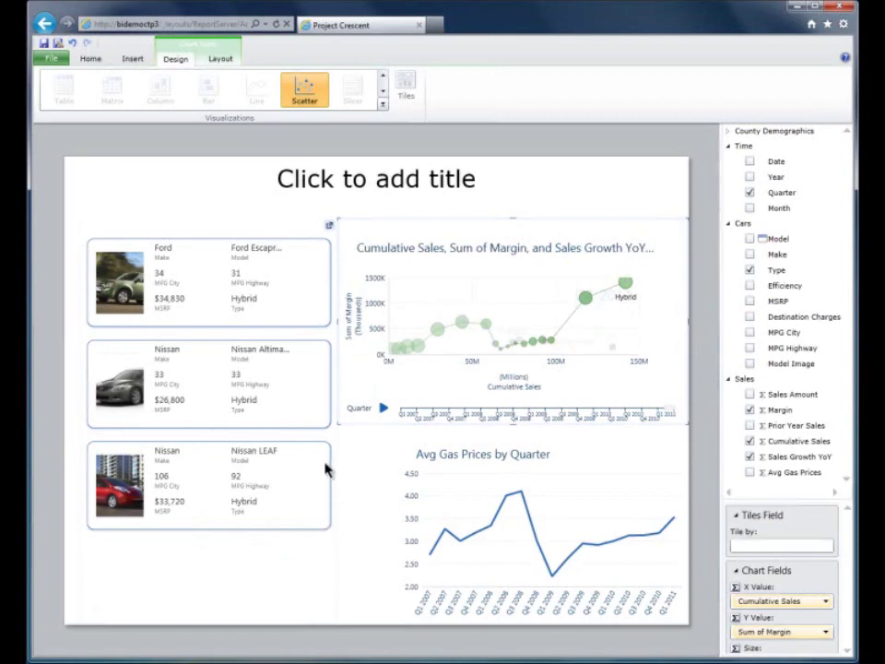
pyautogui.click(287, 238)
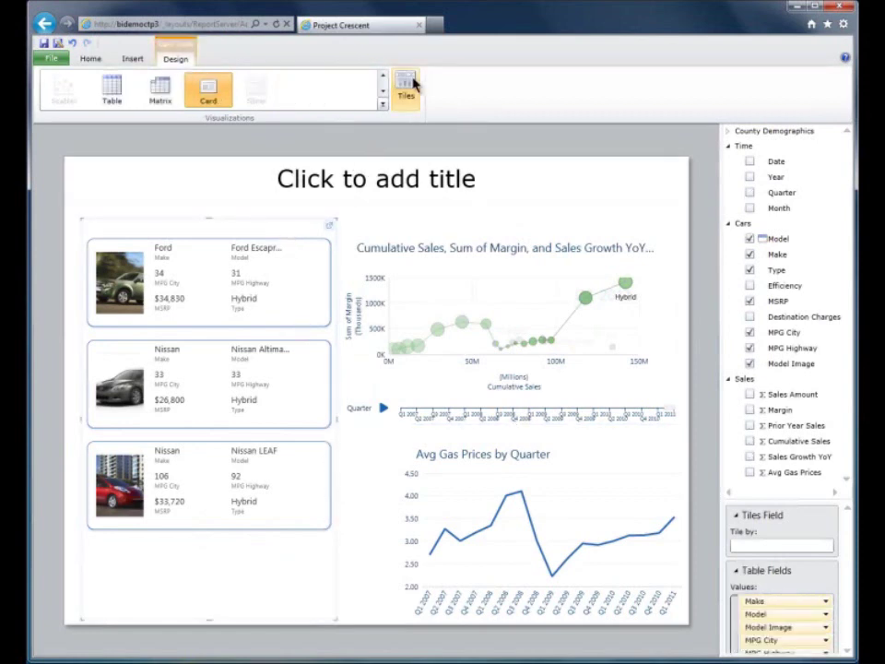
pyautogui.click(410, 85)
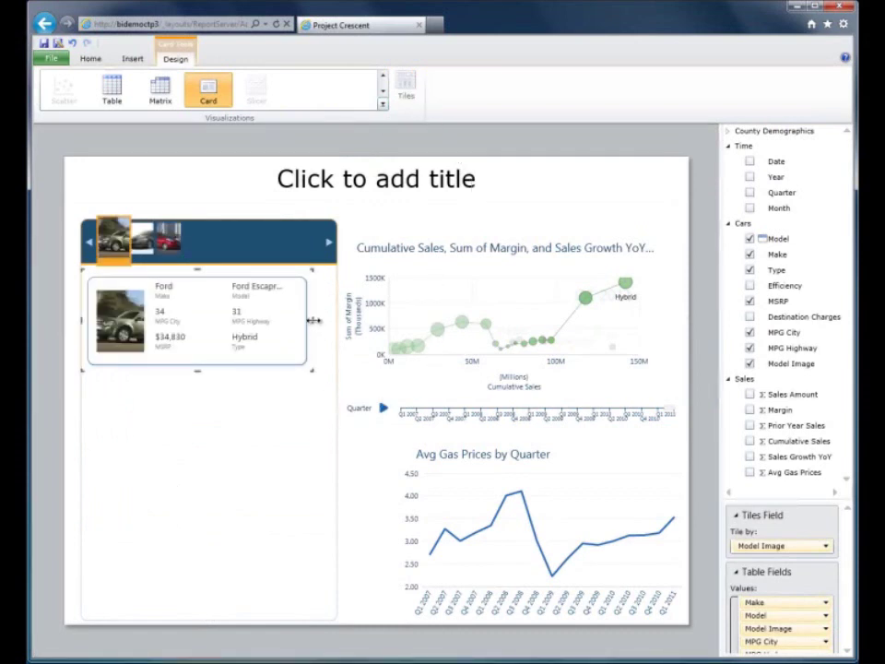
pyautogui.moveTo(313, 320); pyautogui.dragTo(342, 318)
pyautogui.click(188, 439)
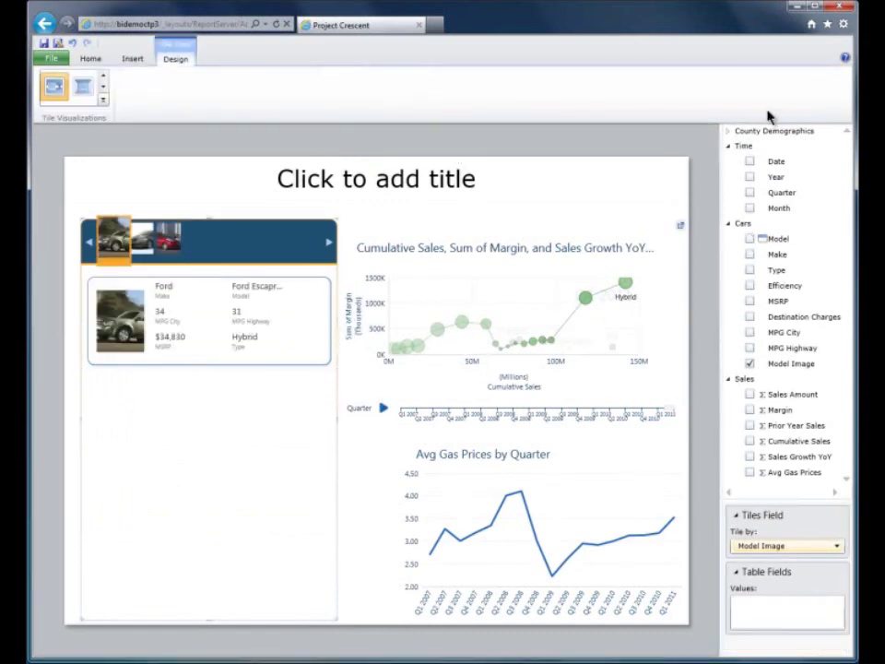
pyautogui.click(768, 135)
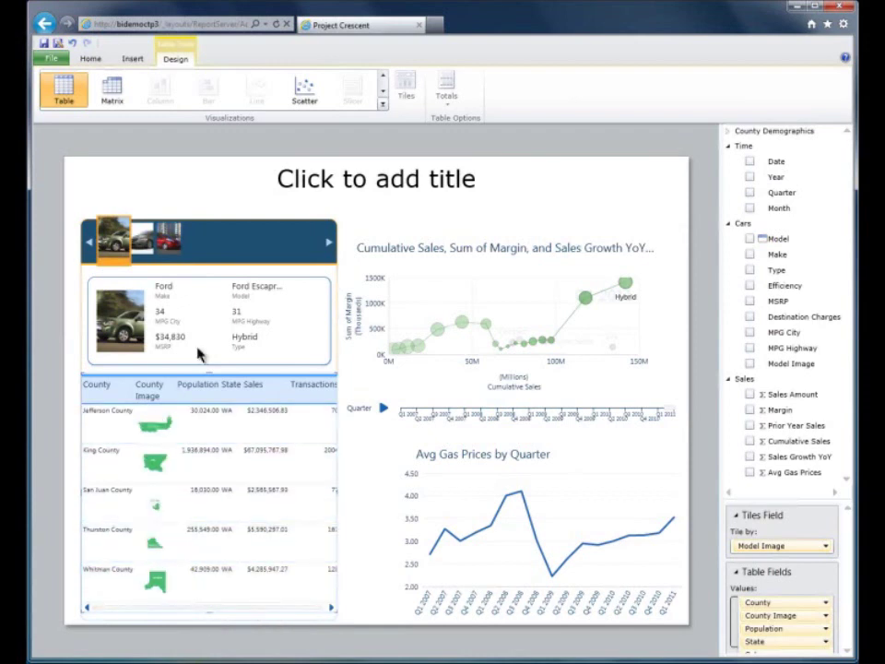
# Pick the Nissan Altima tile, then the Nissan LEAF tile to filter the county table
pyautogui.click(145, 255)
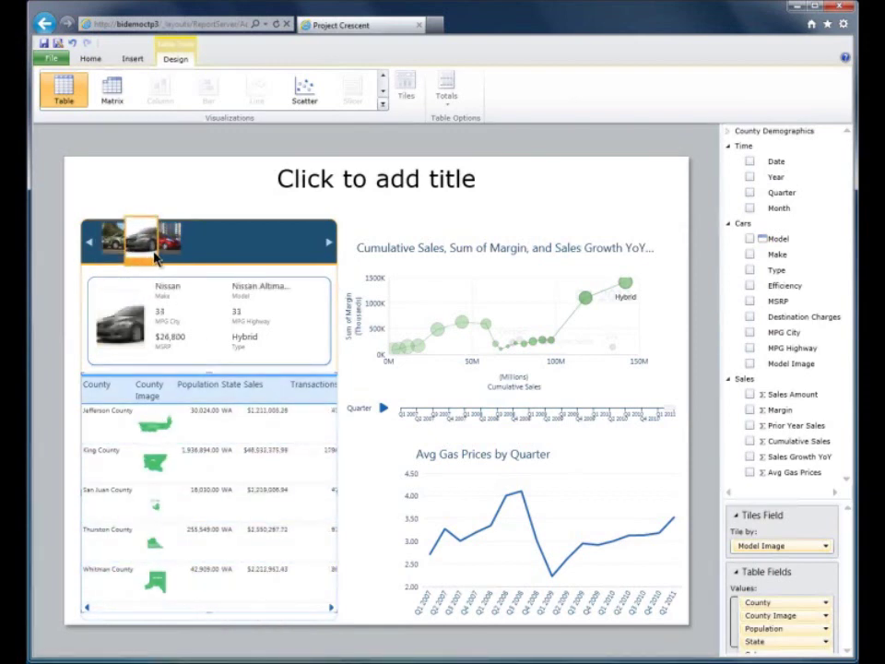
pyautogui.click(175, 250)
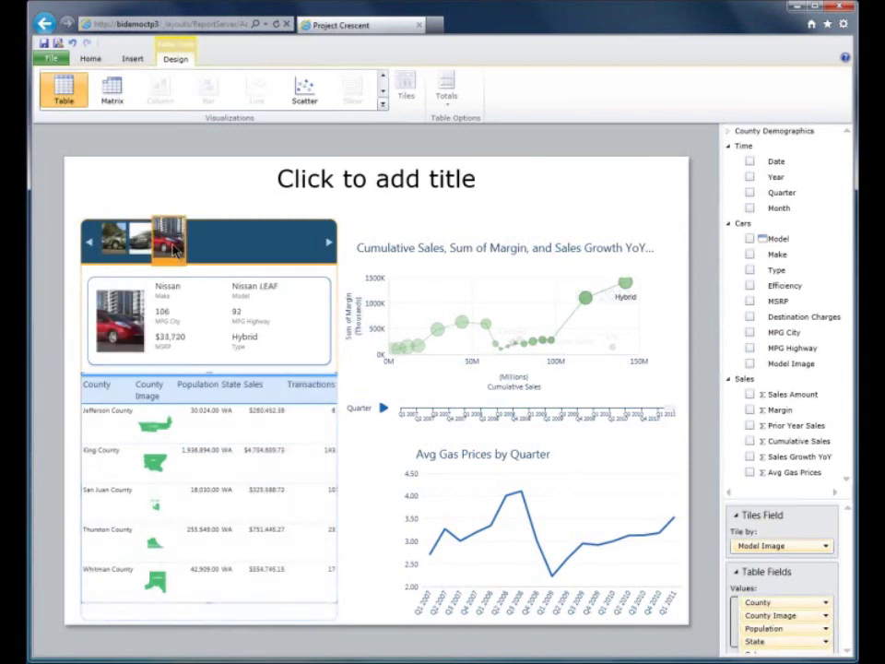